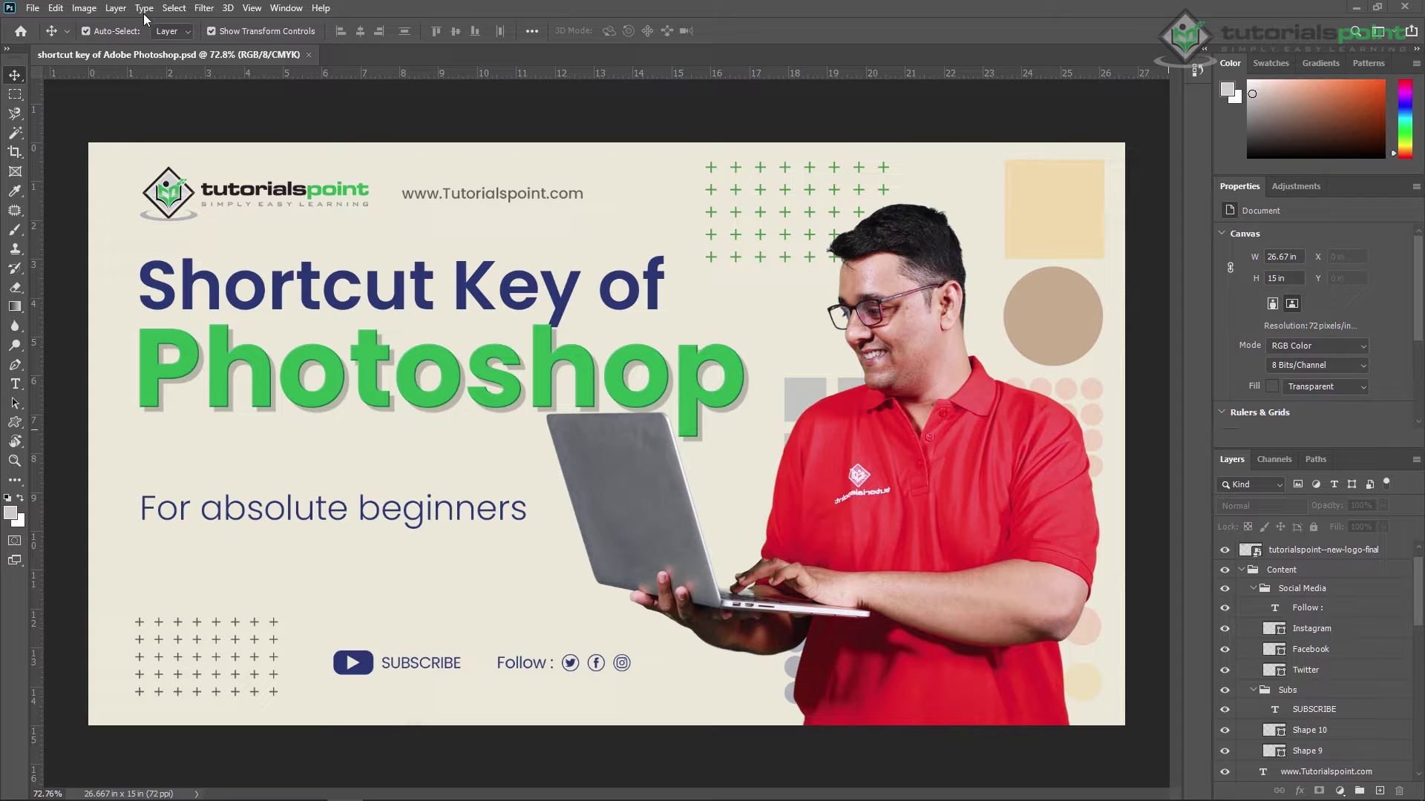
Step: Browse the Edit menu, then Window > Workspace to locate the Keyboard Shortcuts & Menus entry
left_click(55, 8)
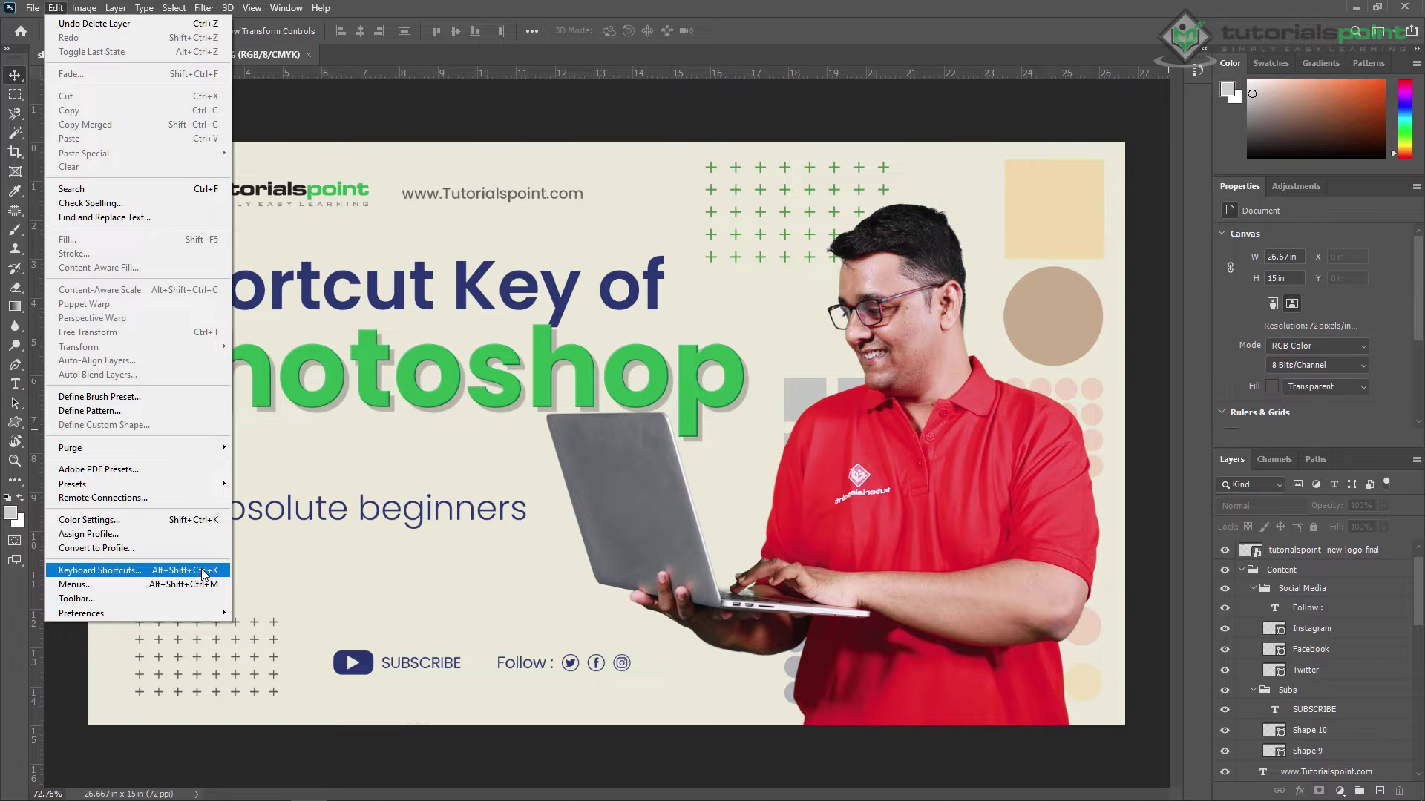
left_click(287, 7)
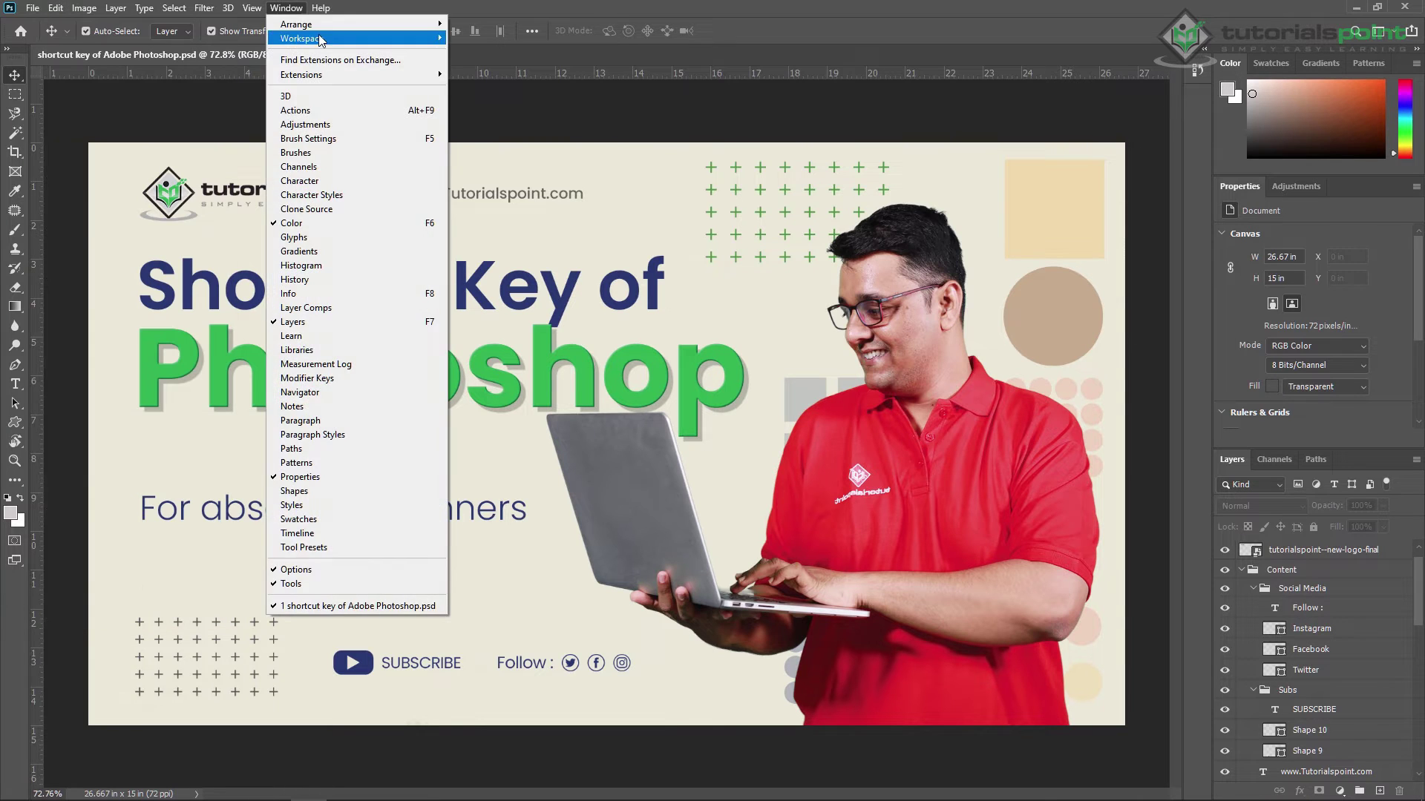
mouse_move(335, 38)
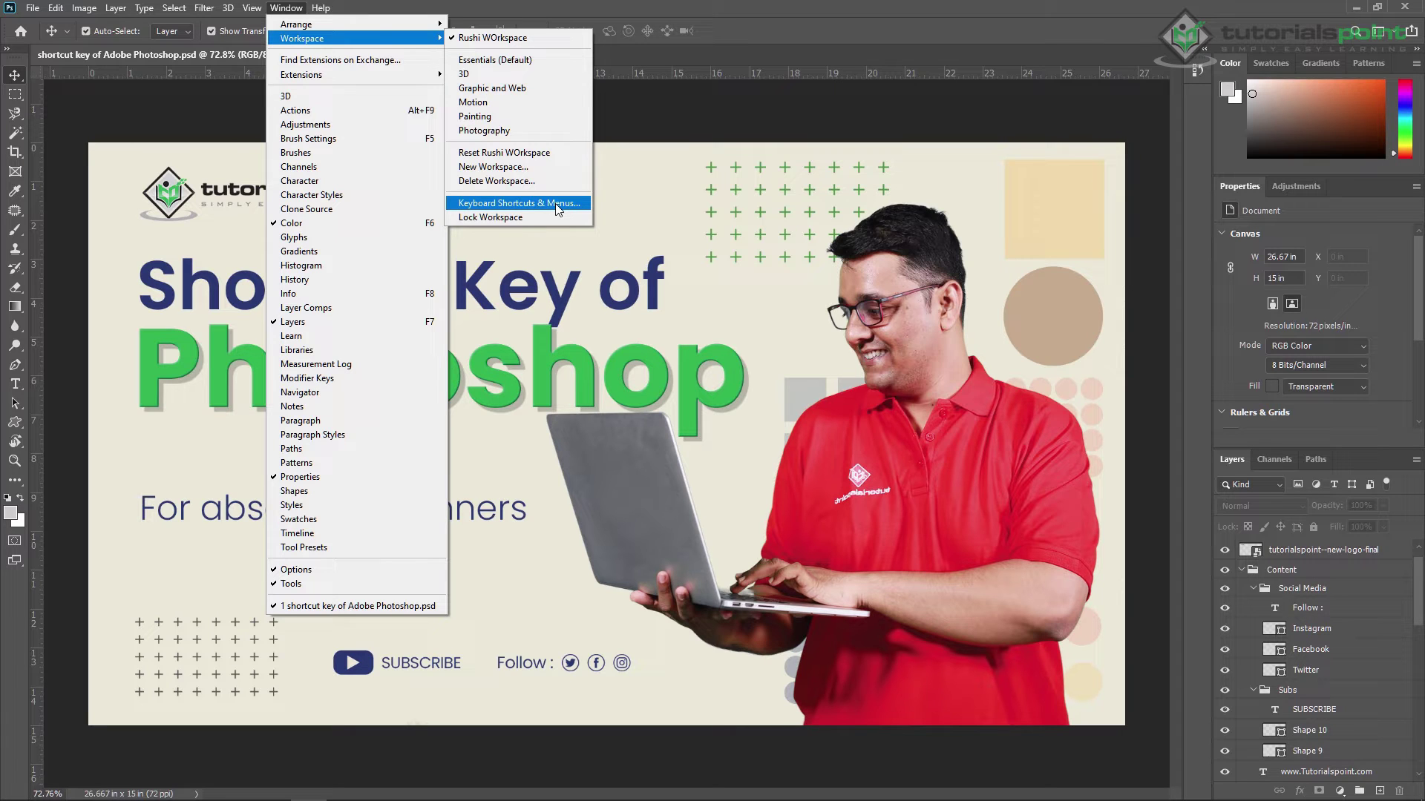
key("Escape")
Step: Bring up the Keyboard Shortcuts and Menus editor from Edit and reposition it on screen
left_click(51, 14)
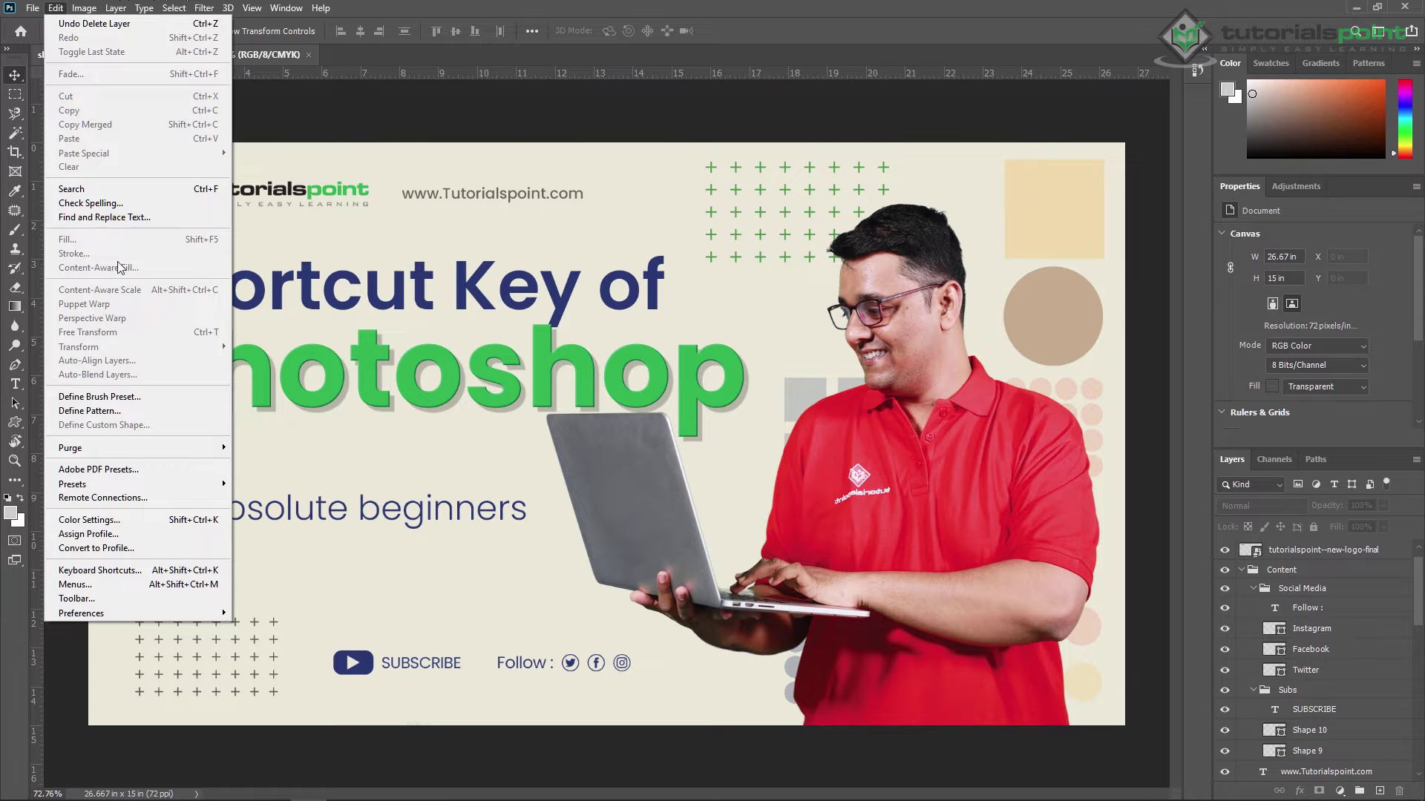
left_click(100, 570)
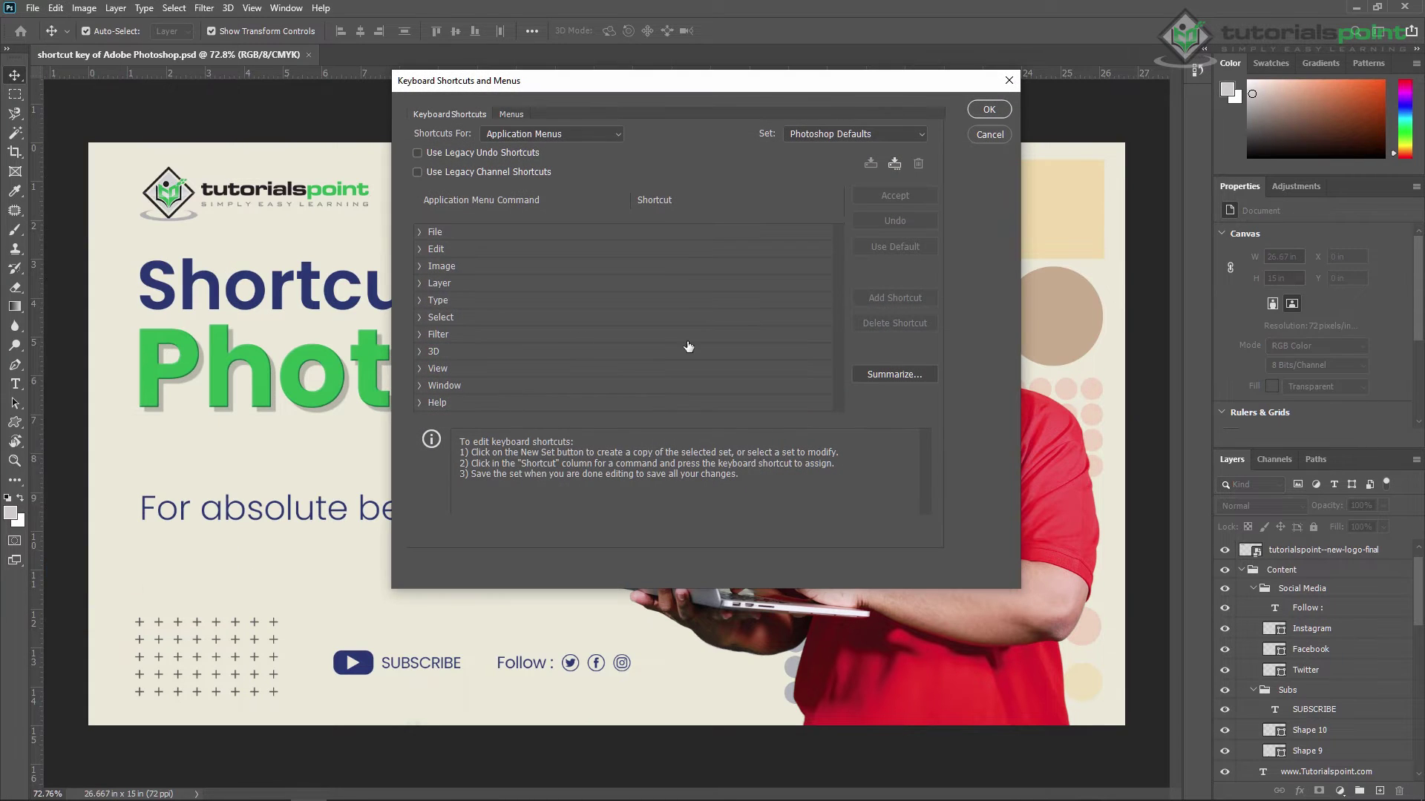
left_click_drag(576, 93, 459, 131)
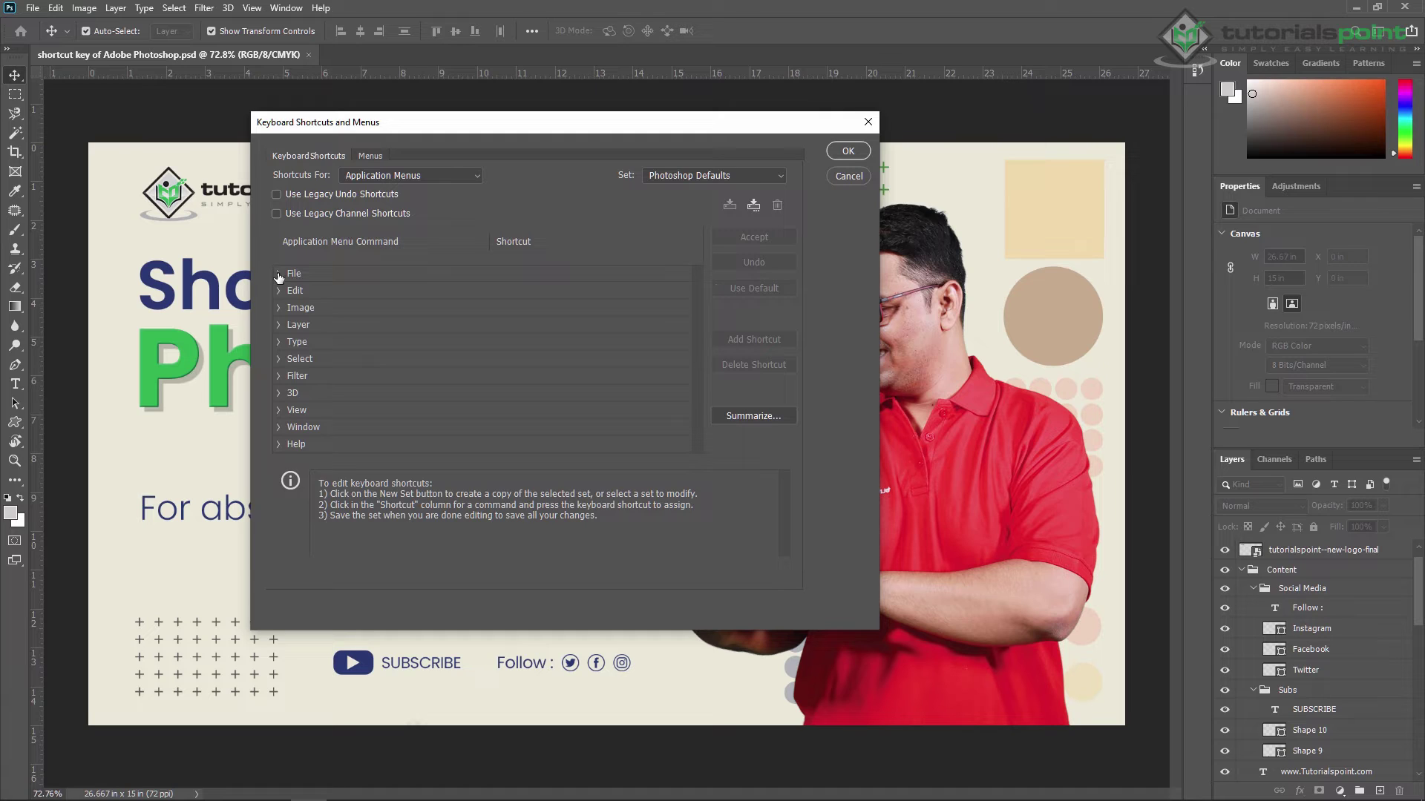
Step: Expand the File commands, inspect the New and Close shortcuts, then dismiss the editor unchanged
left_click(278, 275)
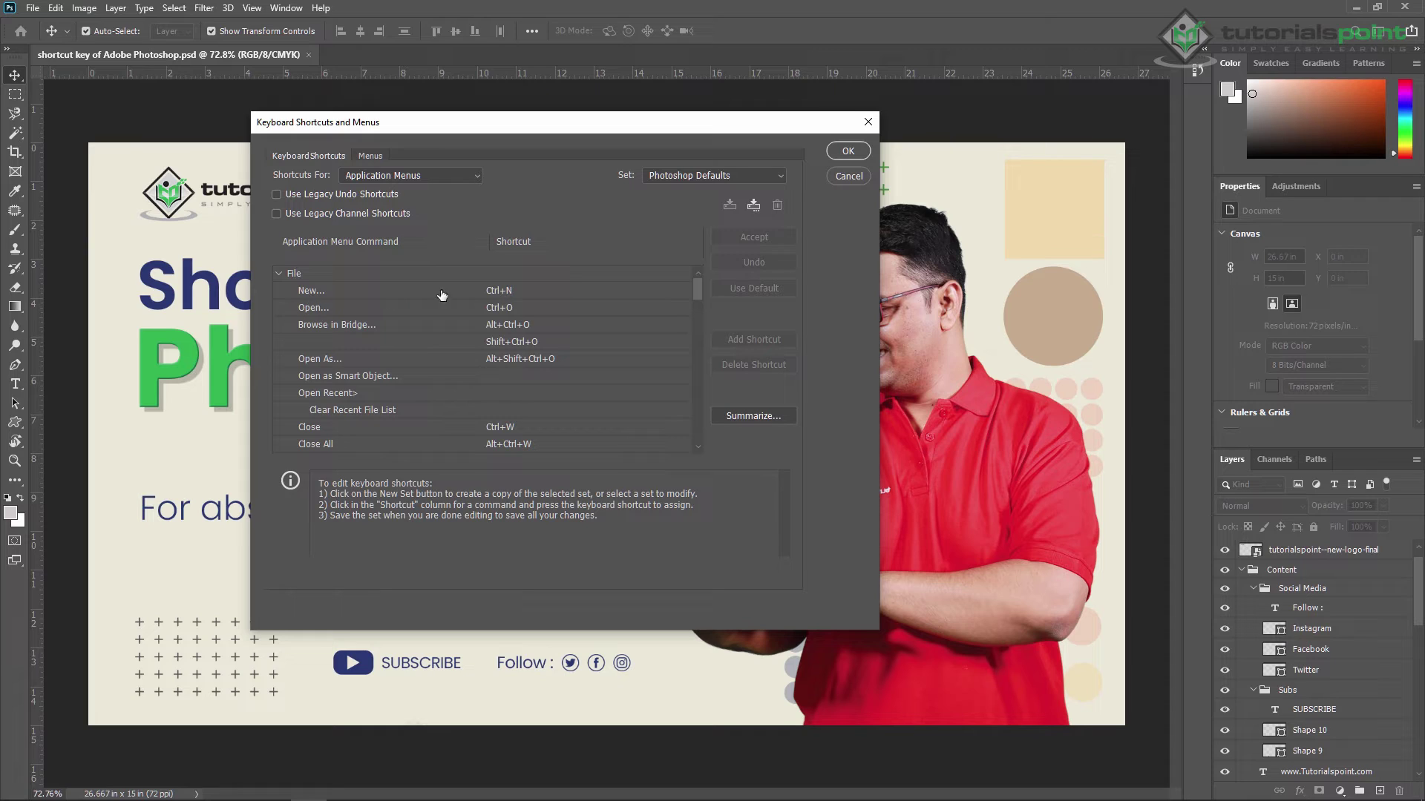
left_click(504, 293)
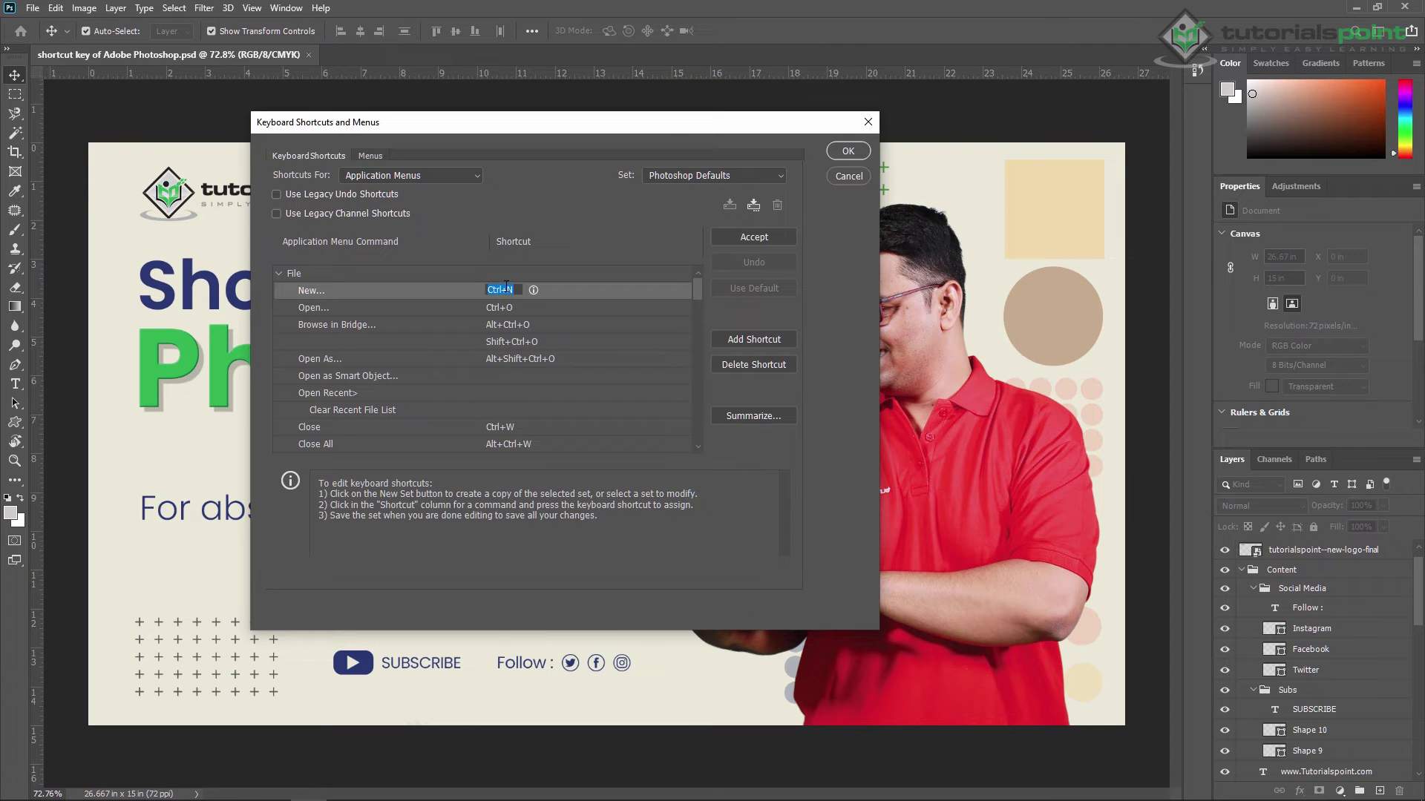
left_click(533, 426)
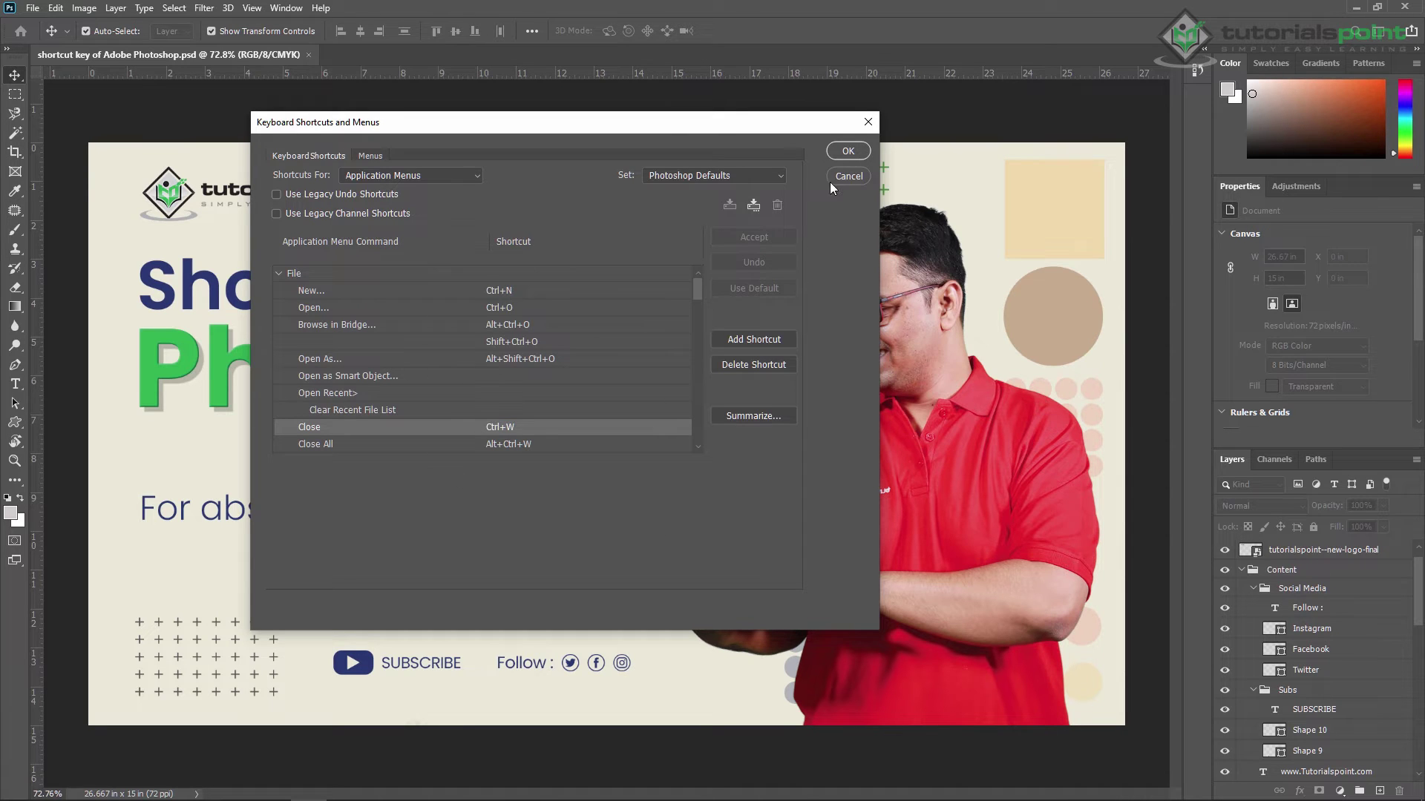
left_click(856, 152)
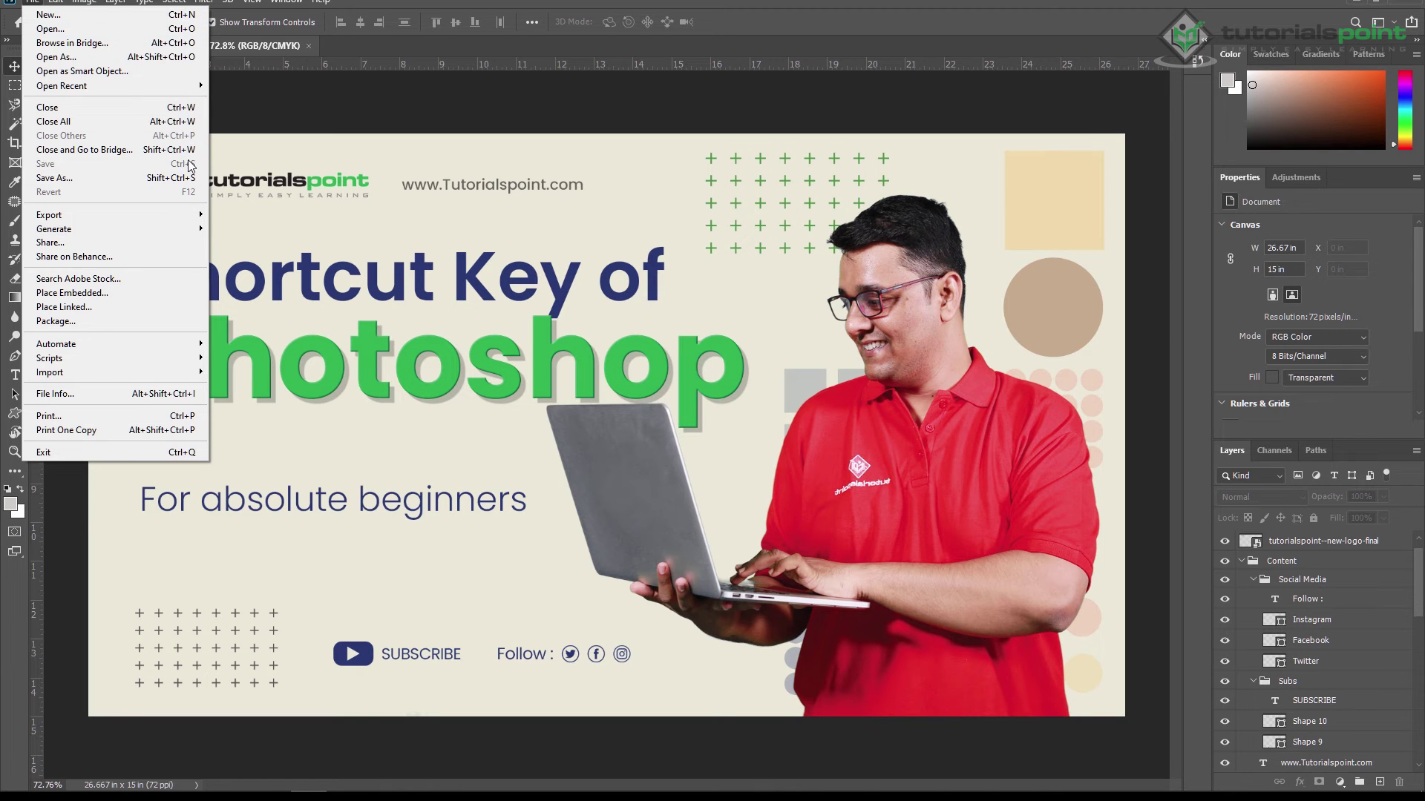
left_click(55, 4)
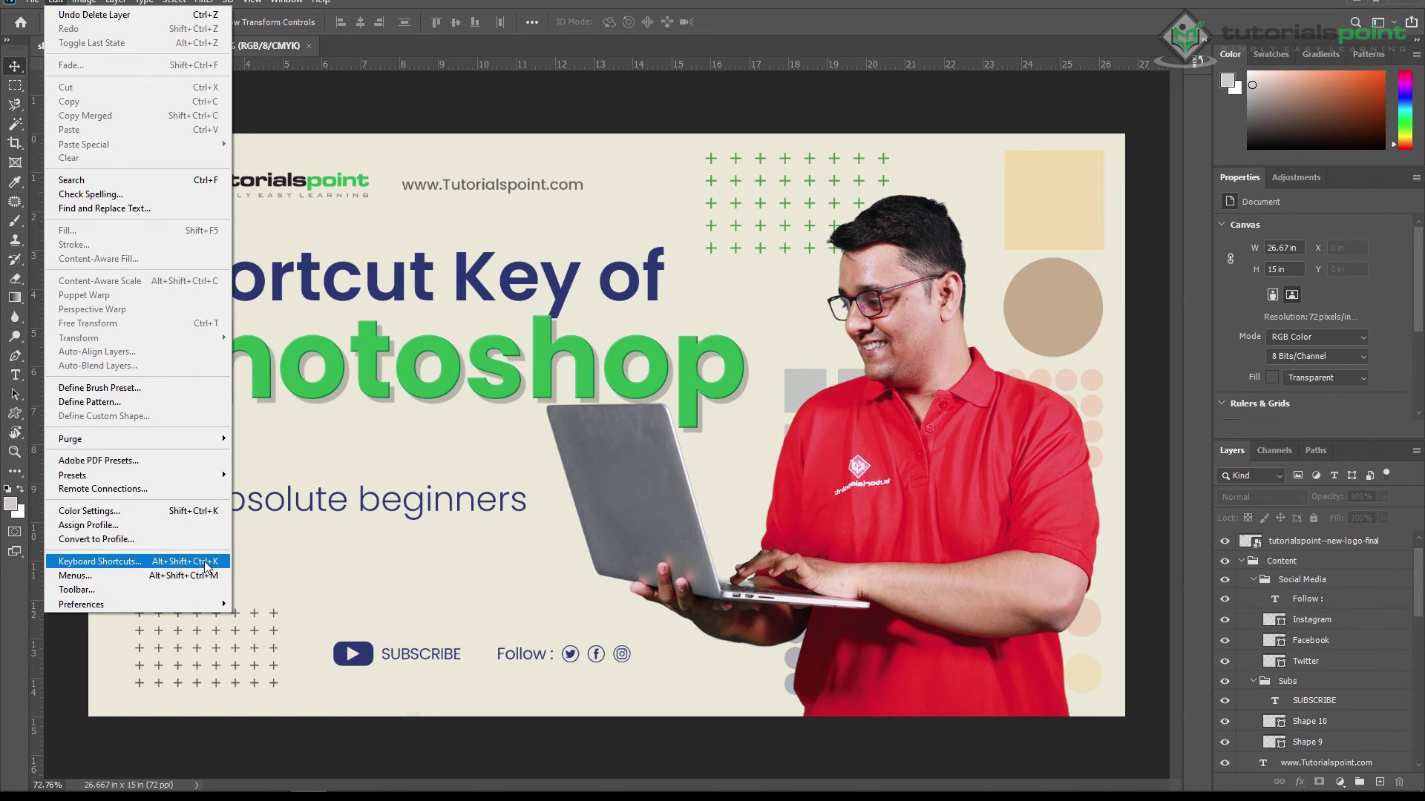
left_click(58, 2)
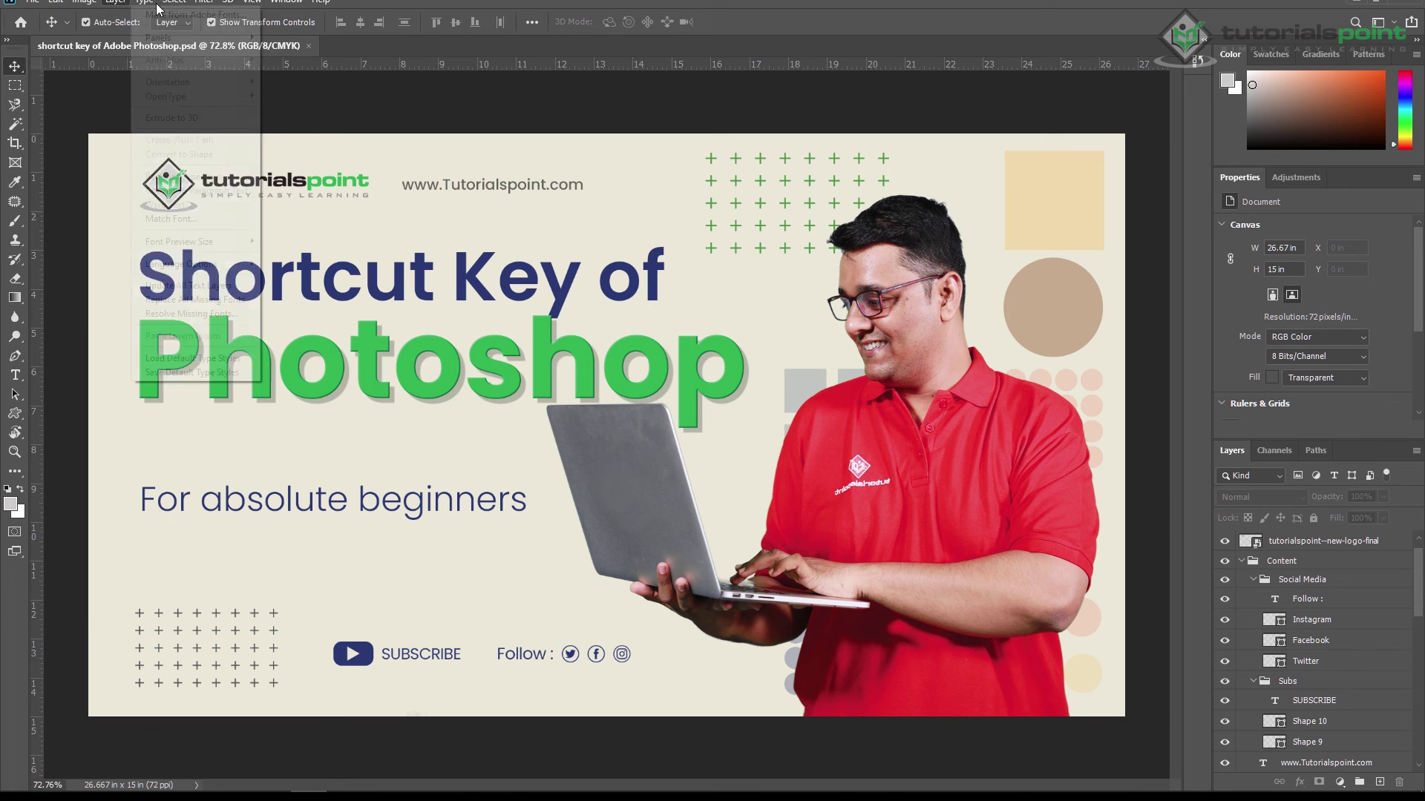
left_click(203, 2)
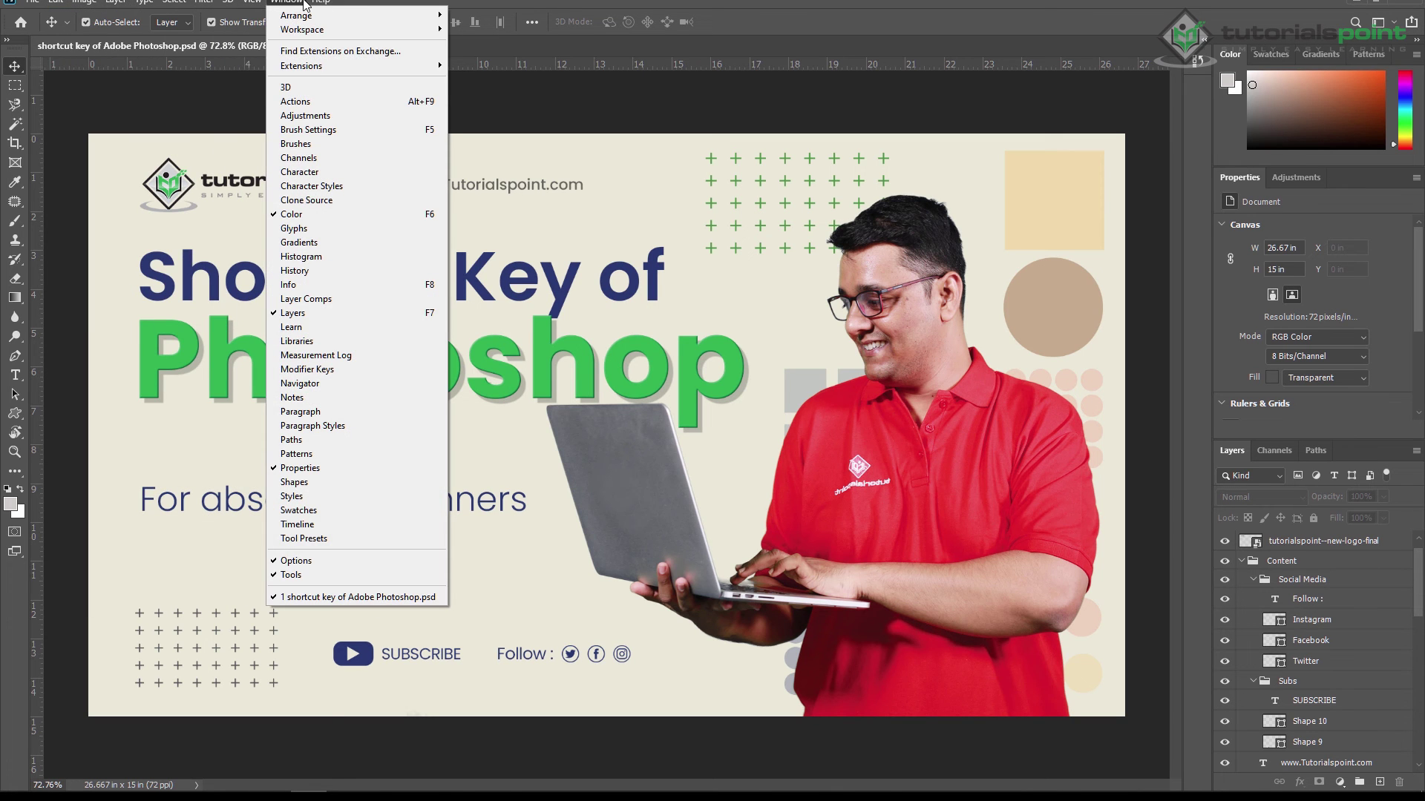
left_click(470, 342)
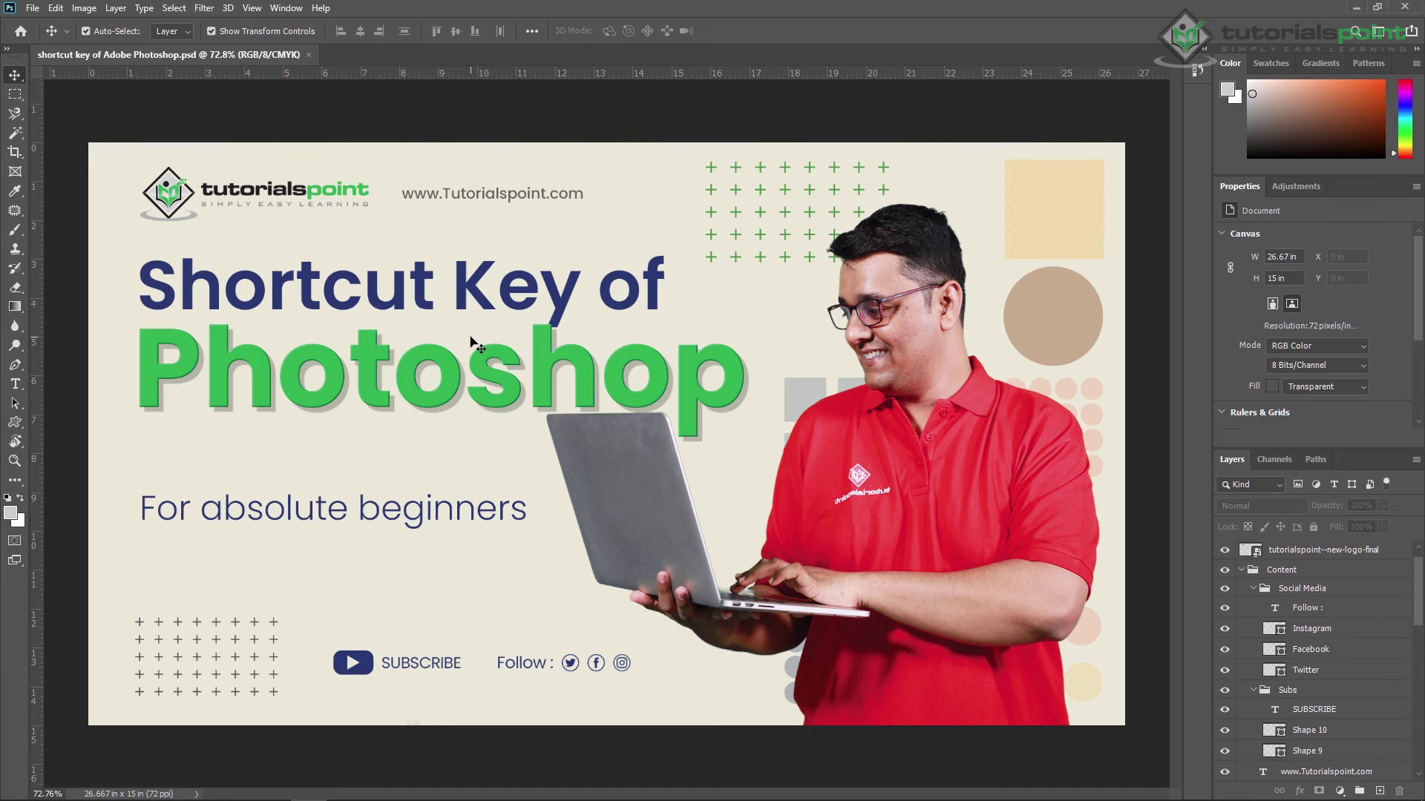